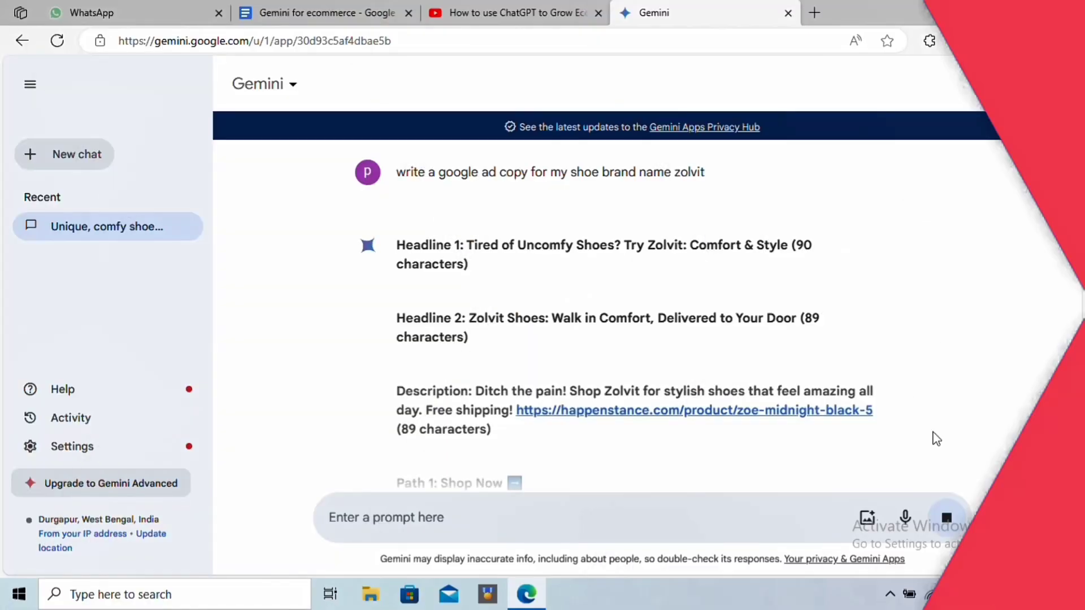
scroll(735, 357, down, 2)
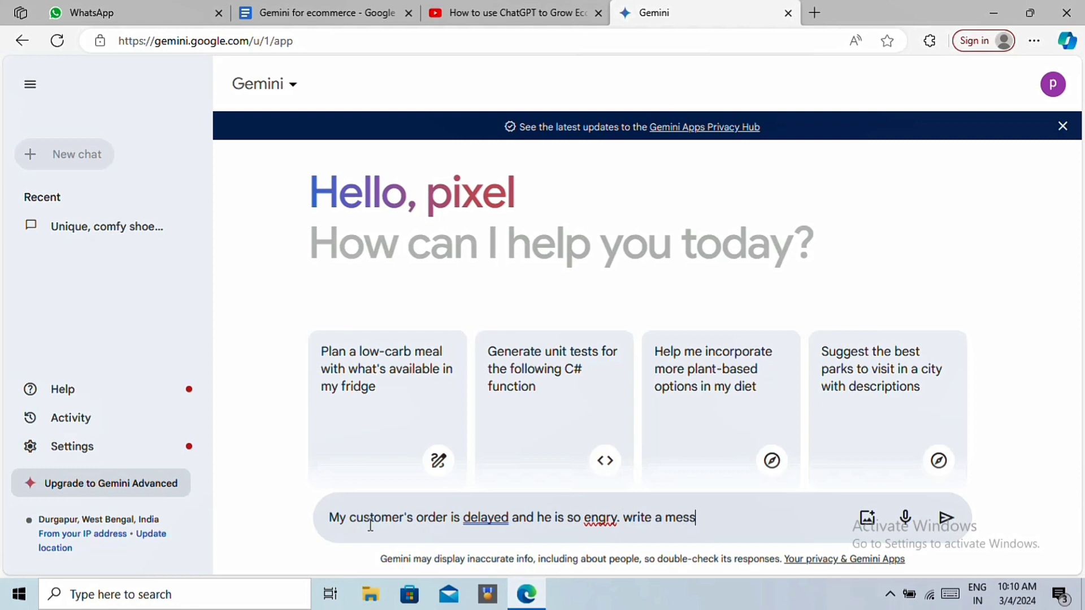
text(tomer)
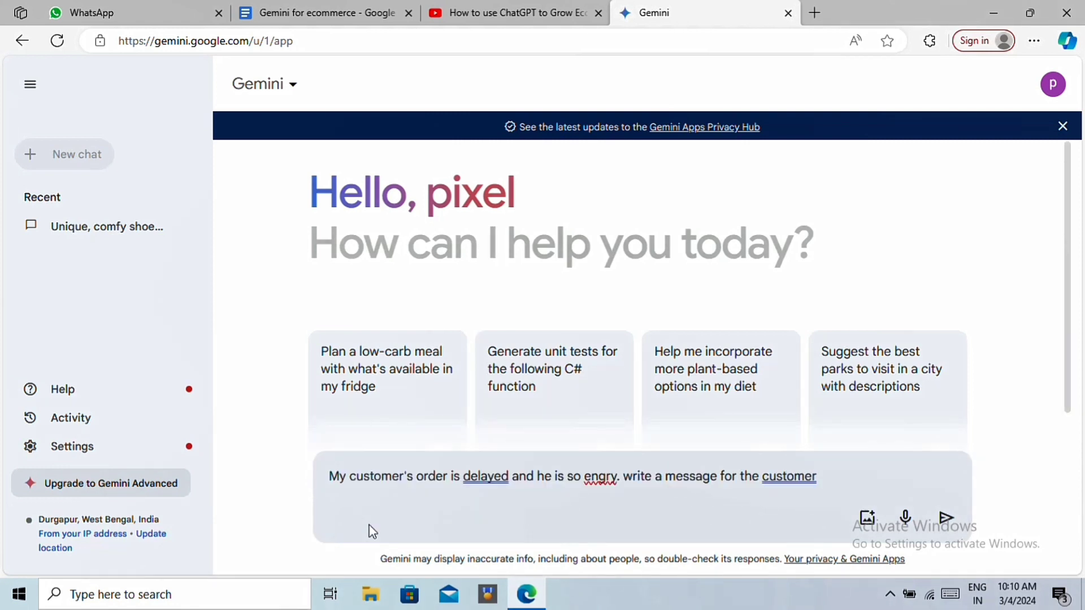
text( to resolve the issue)
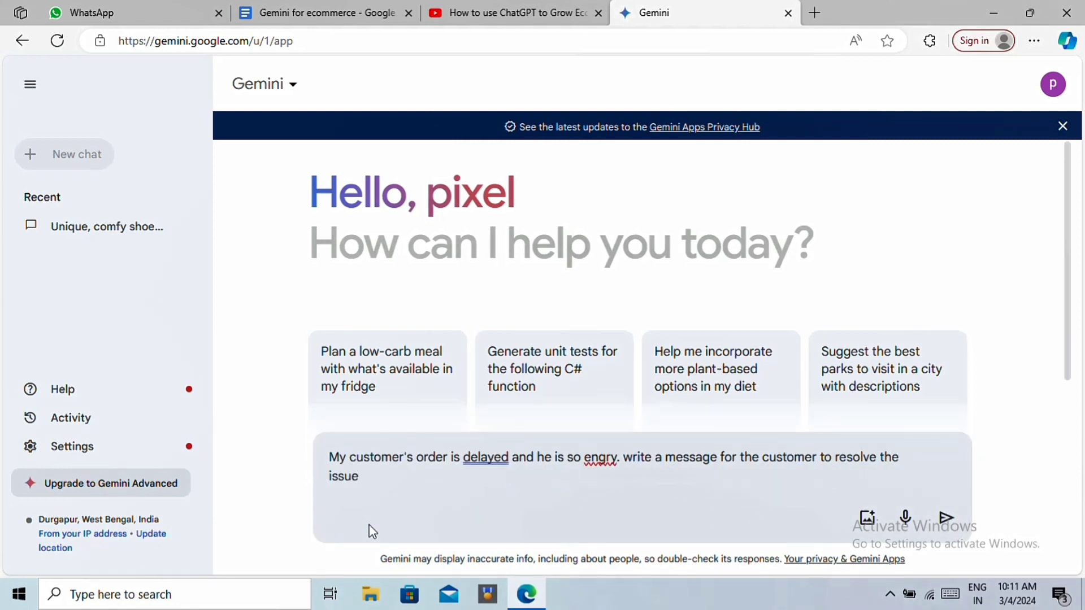
text(. Make it short and to th)
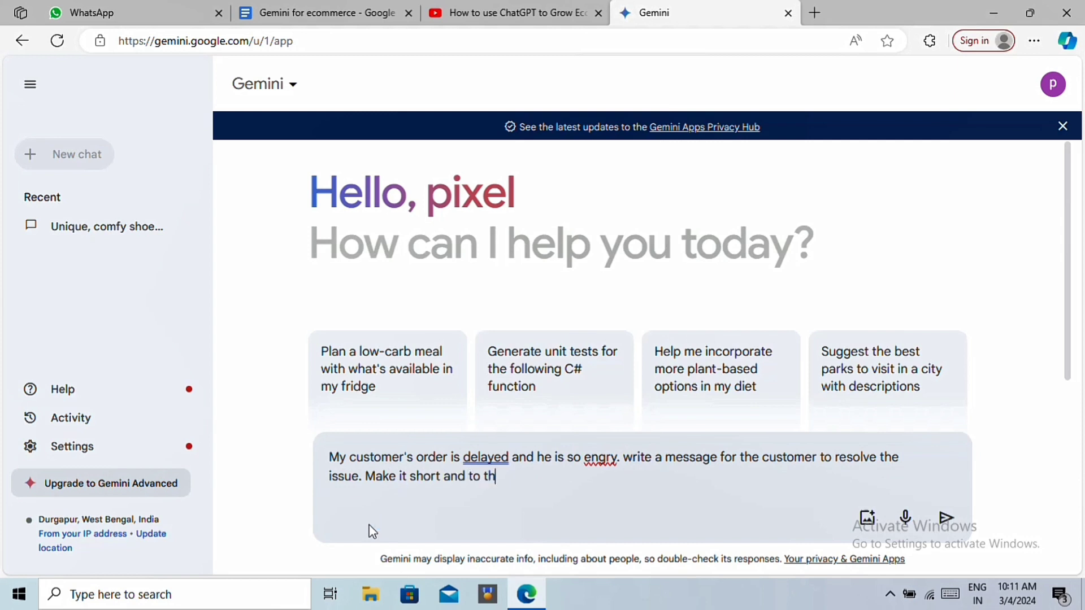
text(e point)
Send the prompt asking for a short apology to an angry customer with a delayed order
key(Return)
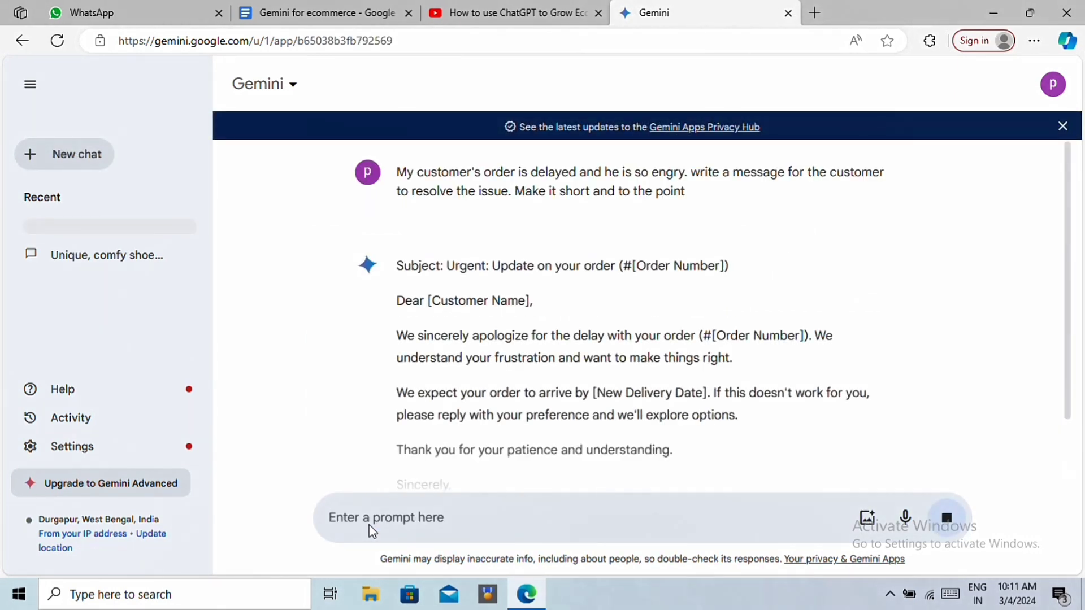
scroll(679, 387, down, 1)
text(Give me an email template that i can use to contact influencers and ask th)
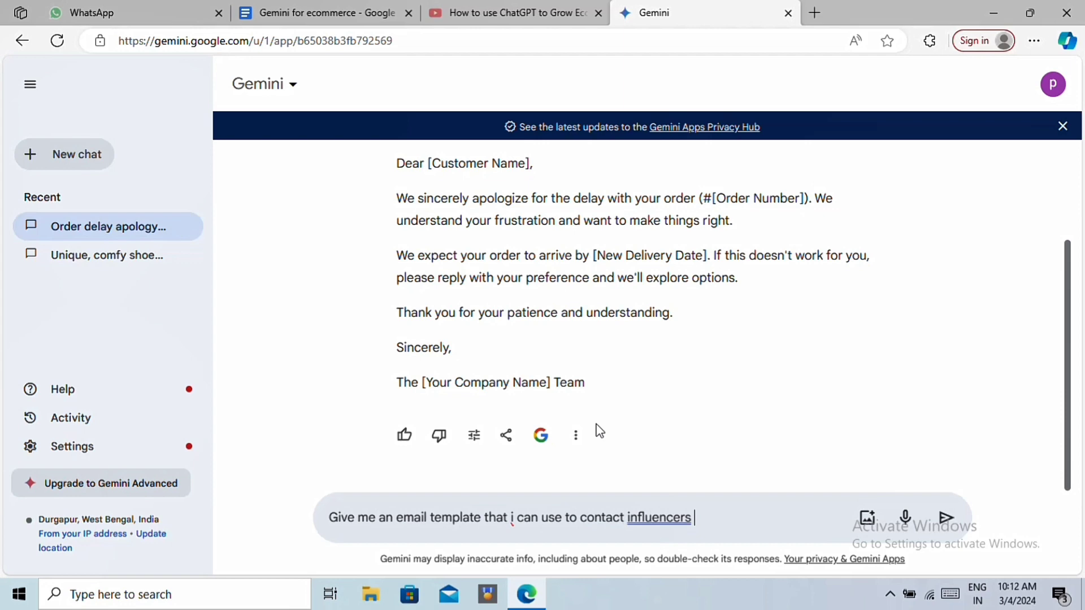
text(em to promote)
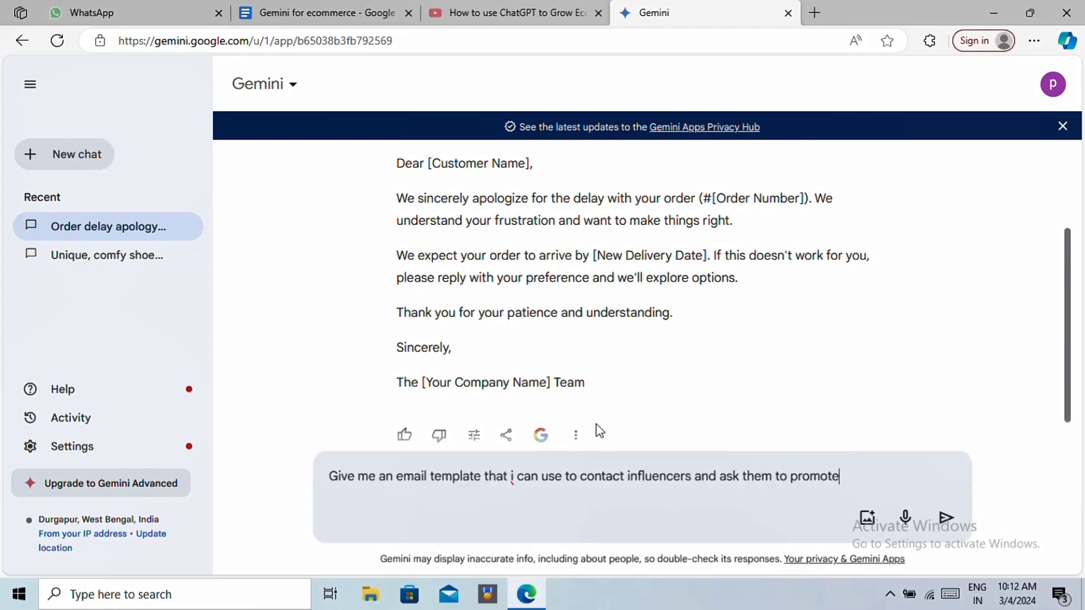
text( my shoe brand)
Send the request for an email template asking influencers to promote the shoe brand
click(943, 519)
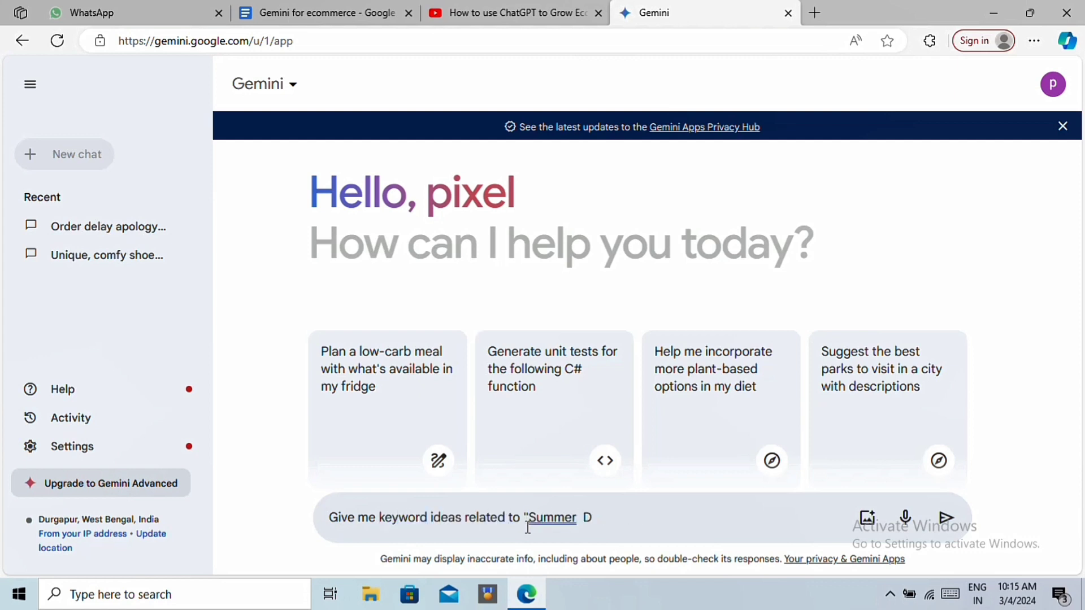
text(")
Send 'Give me keyword ideas related to "Summer Dresses"' and review the illustrated dress-style list
key(Return)
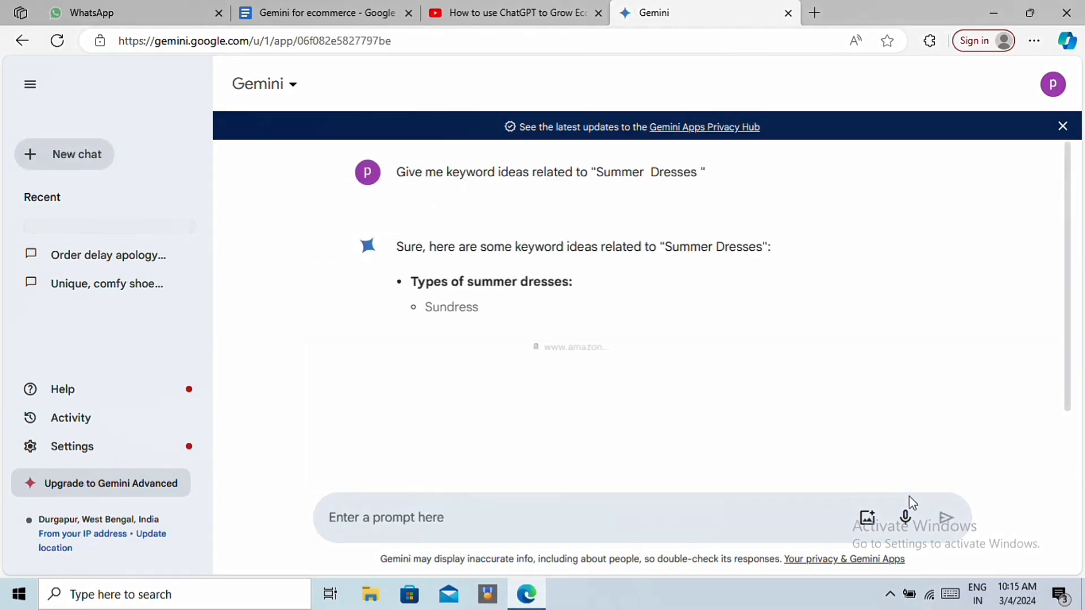
scroll(693, 402, down, 1)
scroll(642, 331, down, 1)
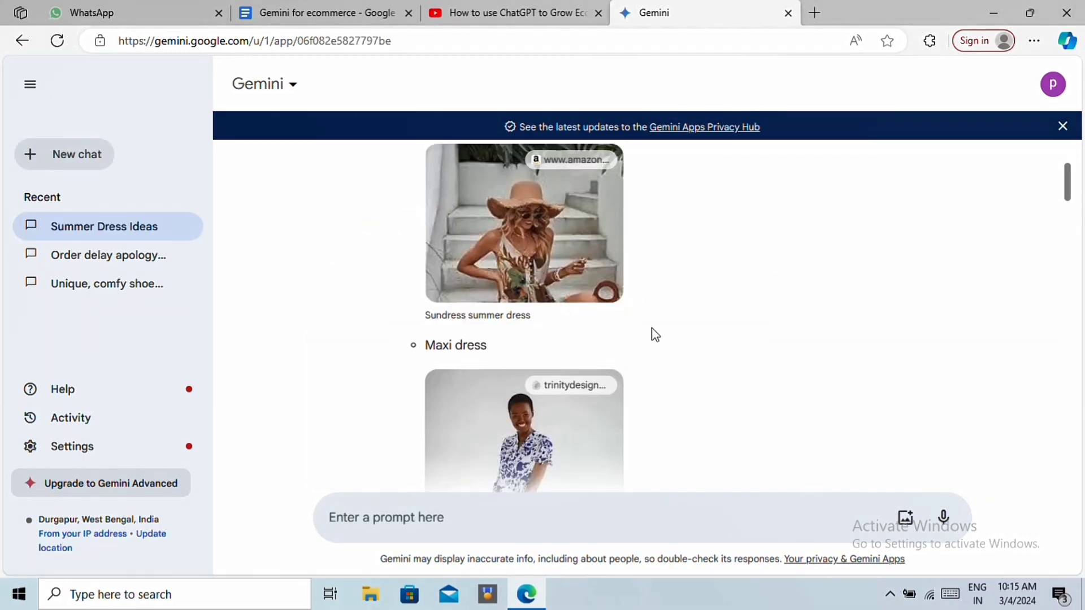
scroll(654, 334, down, 2)
scroll(684, 331, down, 2)
scroll(684, 331, down, 2)
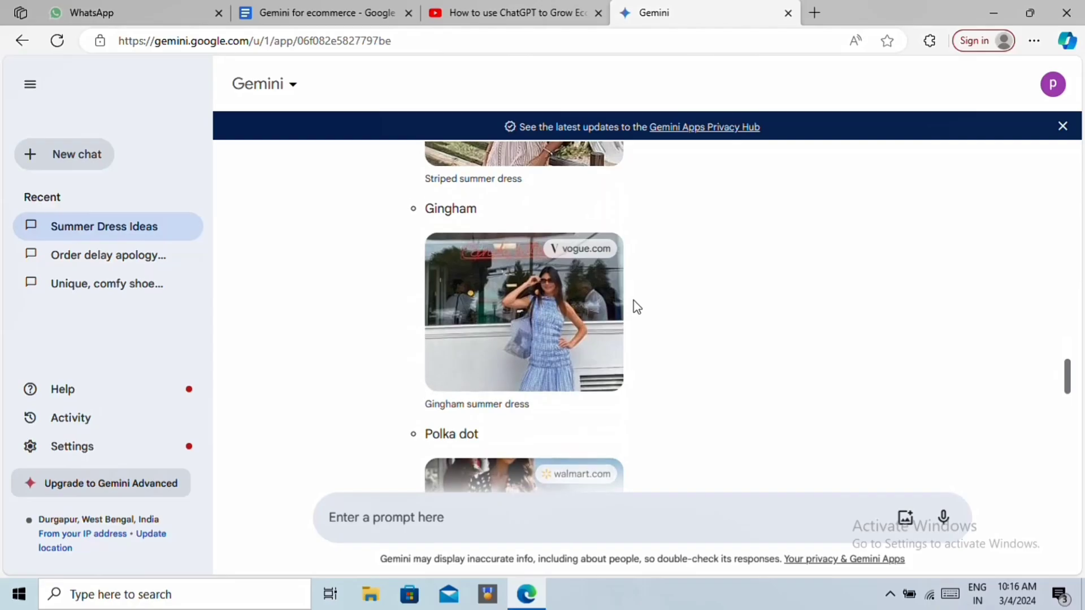
scroll(636, 307, down, 2)
scroll(634, 301, down, 2)
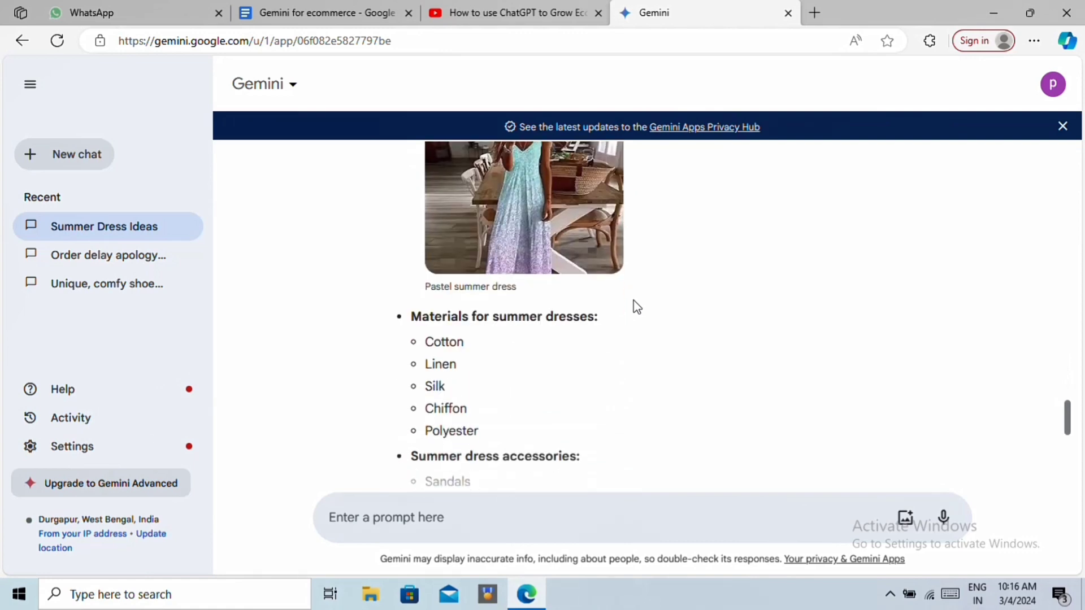
scroll(633, 300, down, 2)
scroll(633, 301, down, 2)
scroll(634, 301, down, 1)
scroll(633, 300, down, 1)
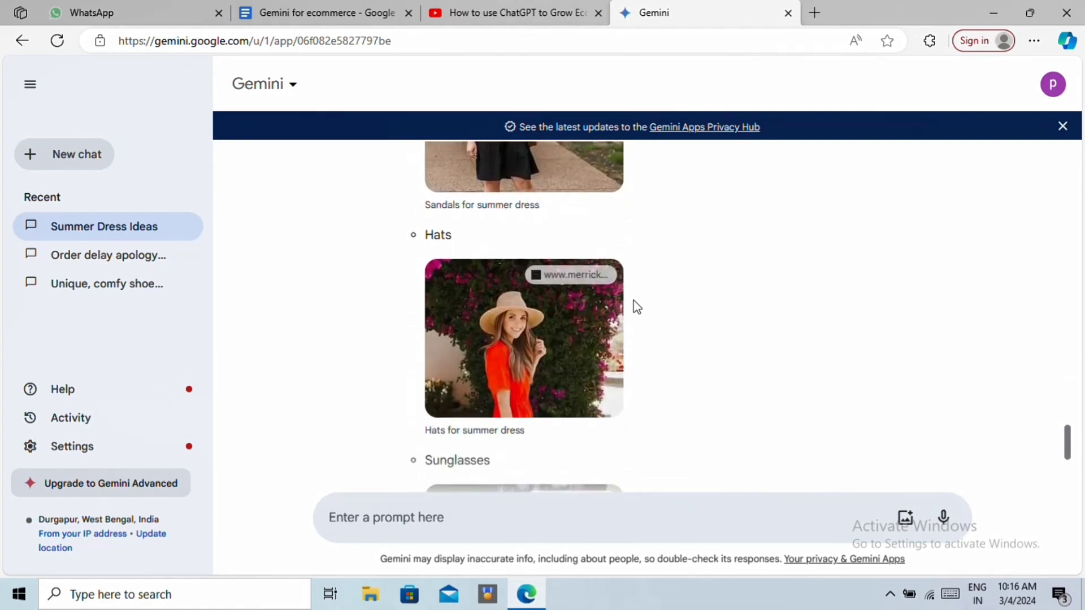